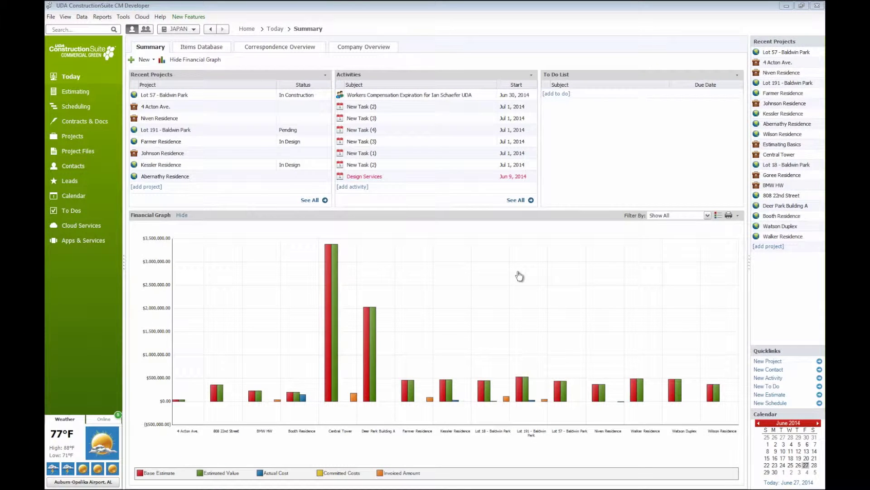
Step: Switch to the OnPlan Scheduling page from the Scheduling sidebar entry
left_click(84, 110)
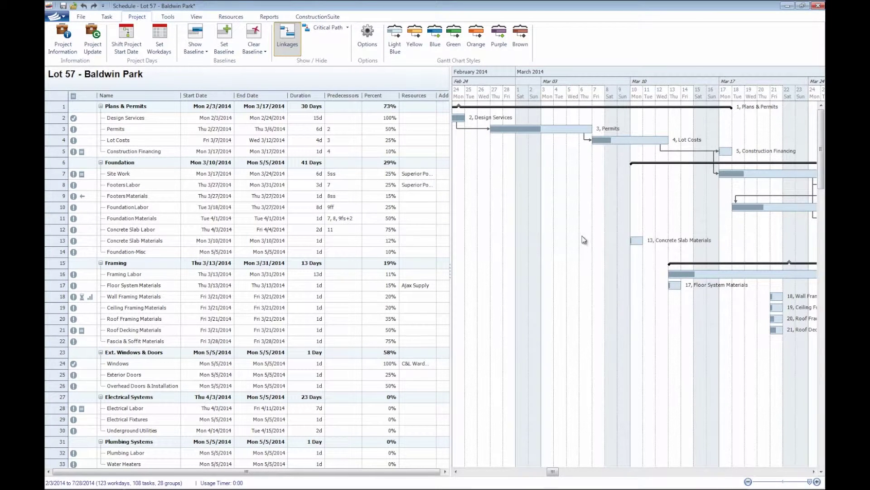
Step: Pan the Lot 57 Gantt timeline between late February and April
left_click_drag(584, 239, 477, 240)
left_click_drag(756, 241, 645, 238)
left_click_drag(515, 241, 602, 244)
left_click_drag(529, 227, 687, 222)
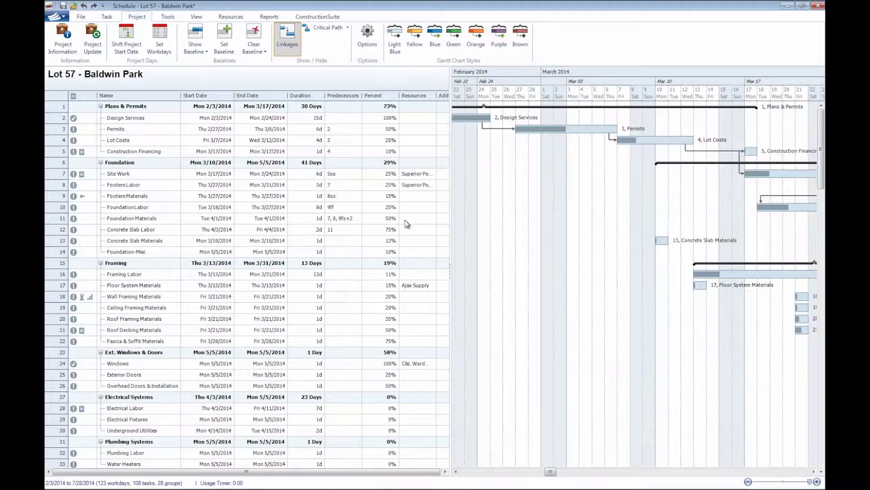
left_click_drag(608, 272, 504, 272)
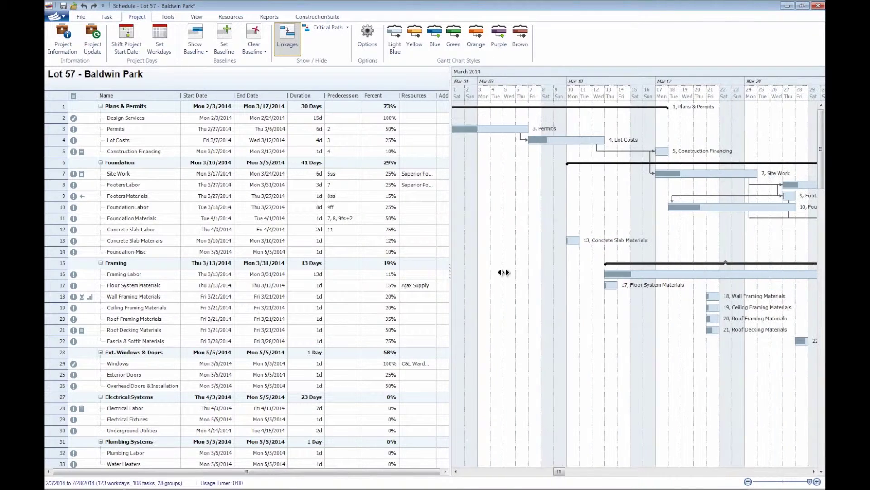
left_click_drag(709, 263, 521, 222)
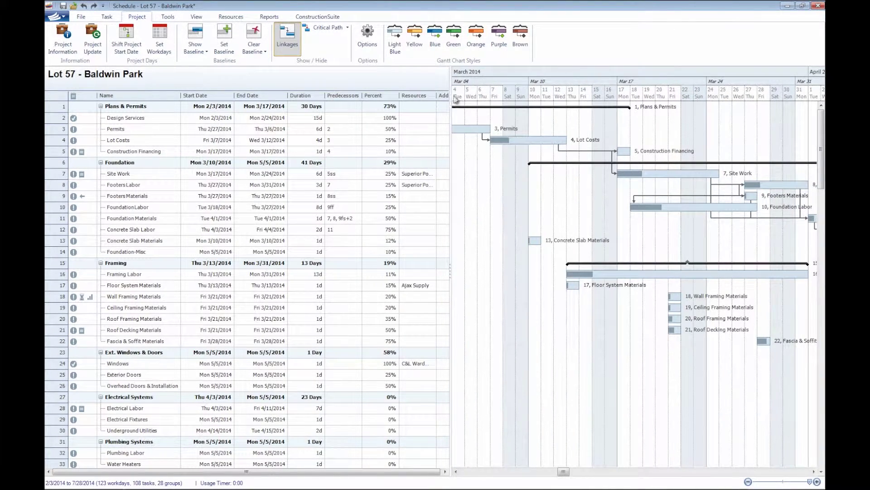
Step: Select the Plans & Permits group and Foundation-Misc task, reviewing their March–April bars
left_click(719, 107)
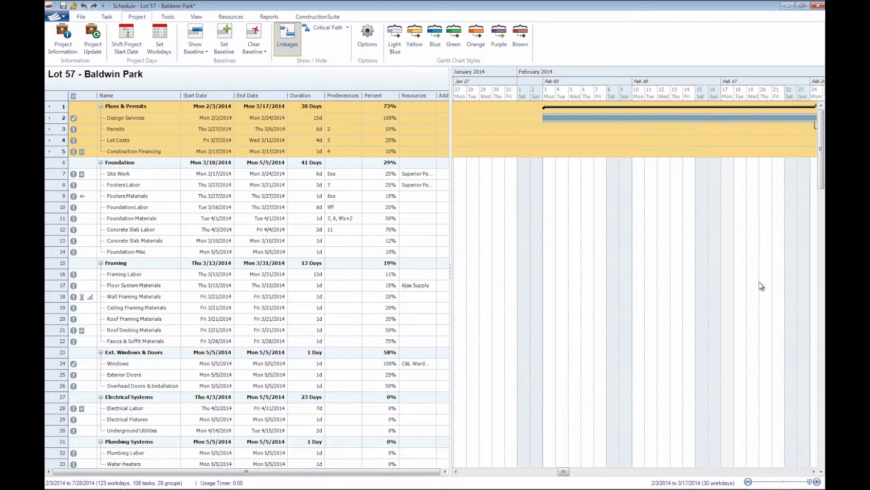
left_click(516, 252)
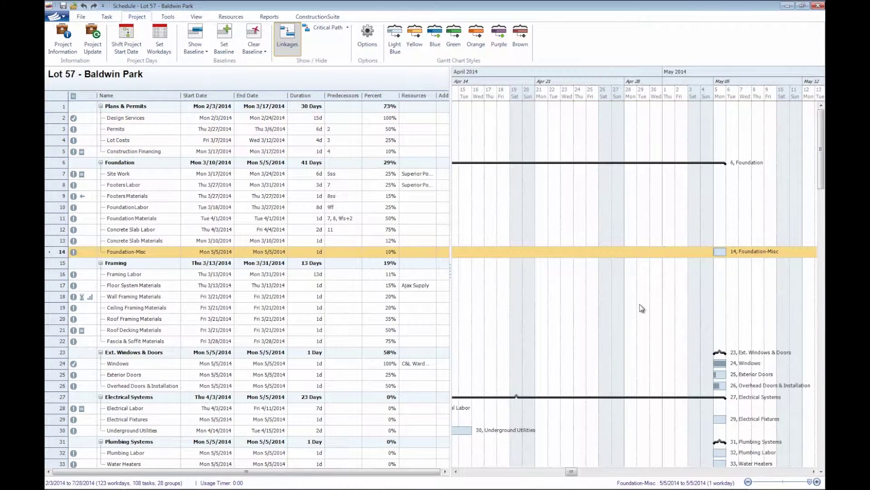
left_click_drag(641, 305, 797, 303)
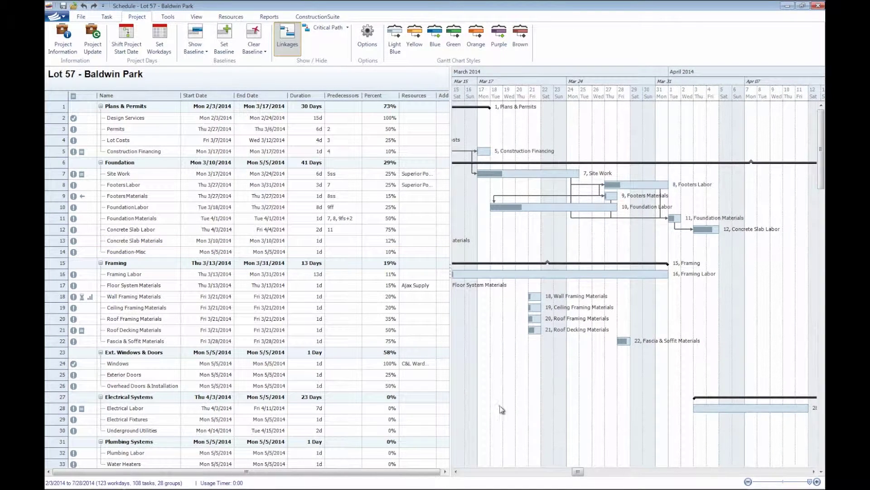
left_click_drag(503, 393, 637, 395)
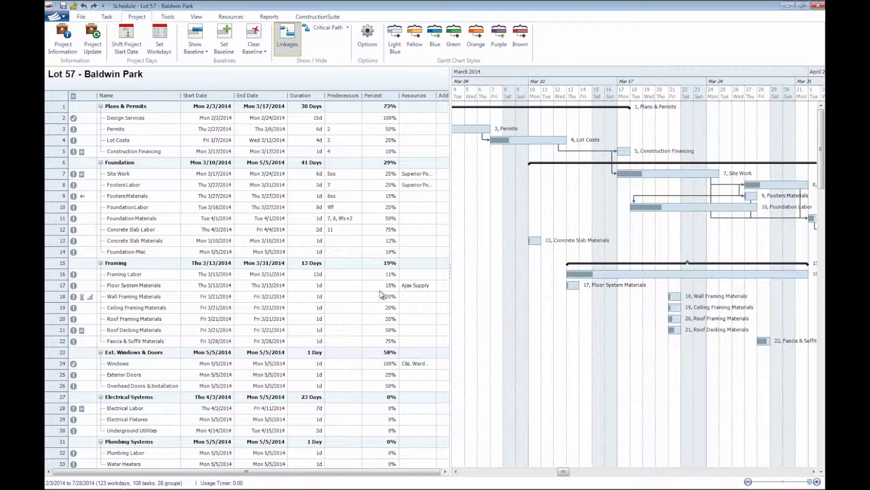
left_click_drag(823, 154, 824, 122)
left_click_drag(717, 367, 589, 362)
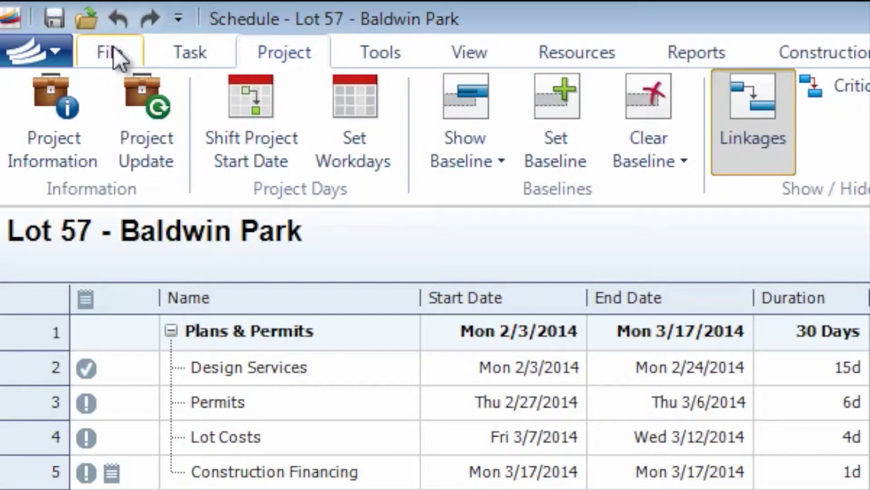
Step: Start Save As and browse to the Templates > Scheduling > Residential folder
left_click(82, 17)
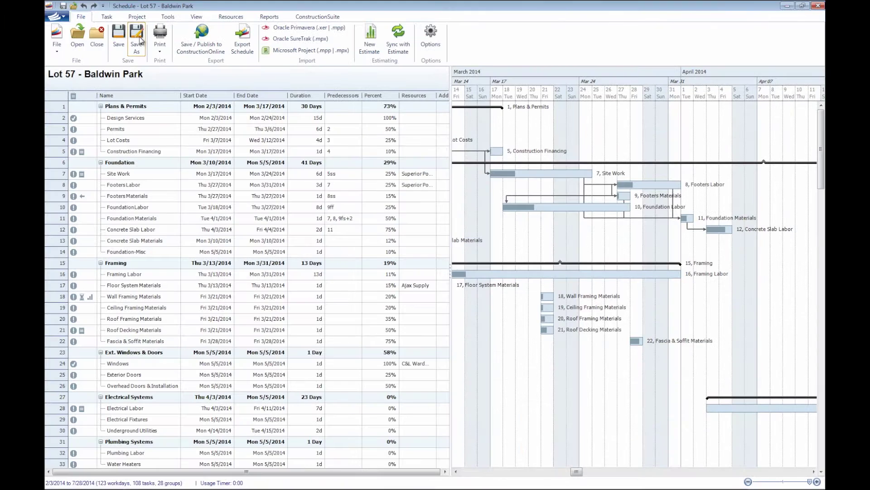
left_click(140, 40)
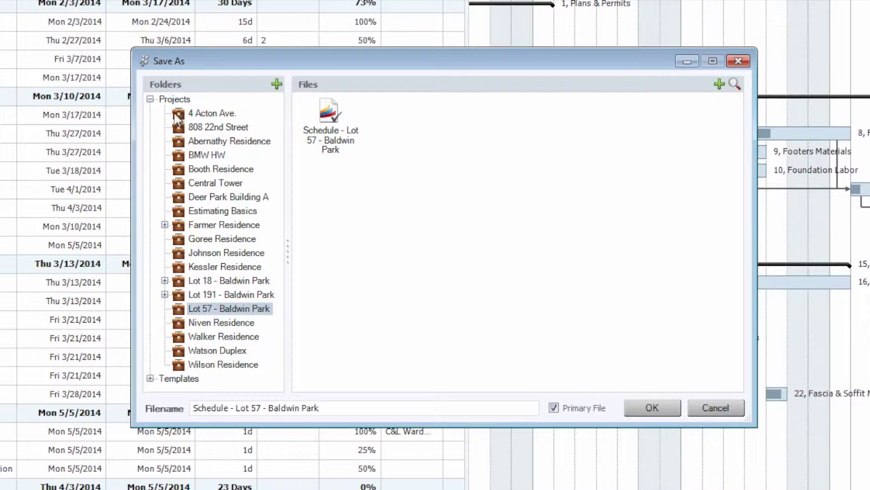
left_click(150, 98)
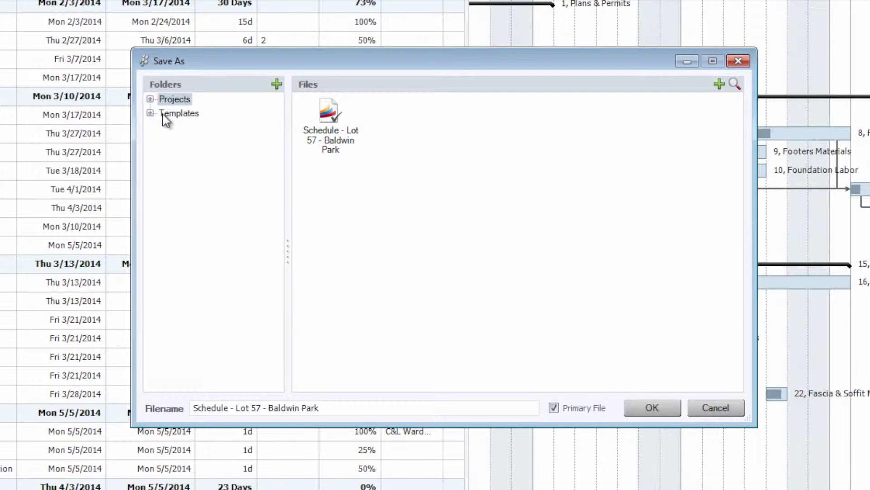
left_click(161, 115)
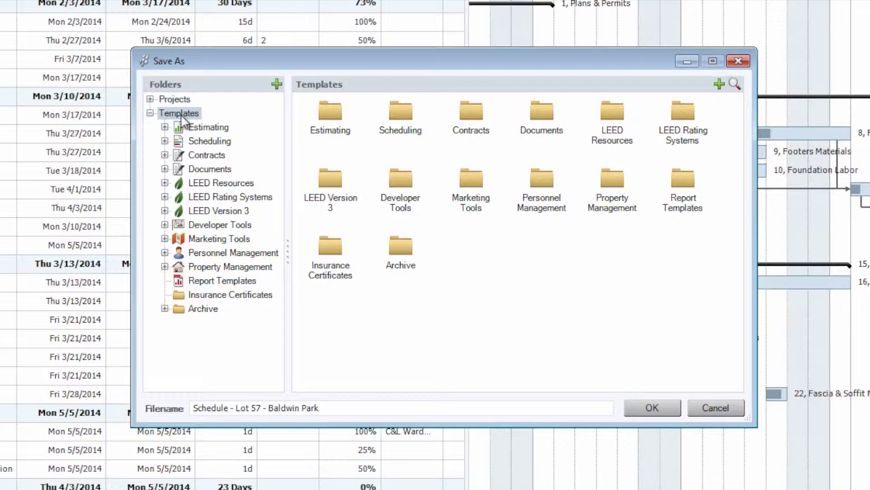
left_click(204, 142)
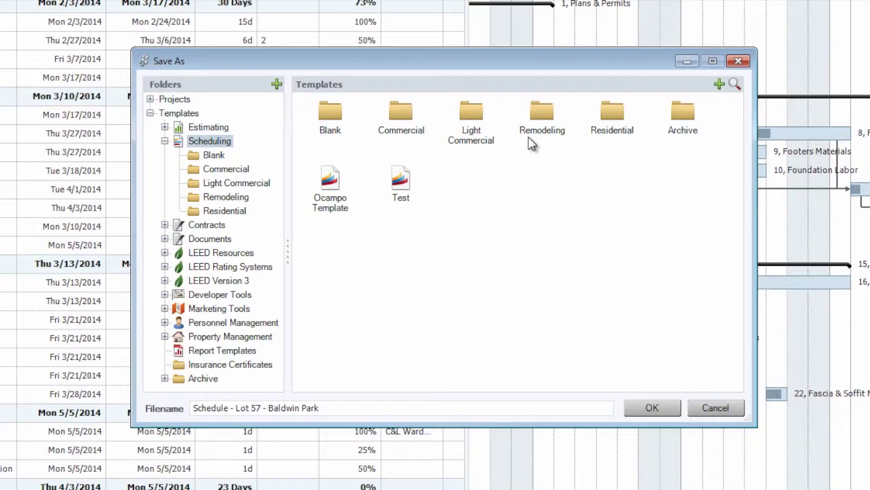
double_click(628, 114)
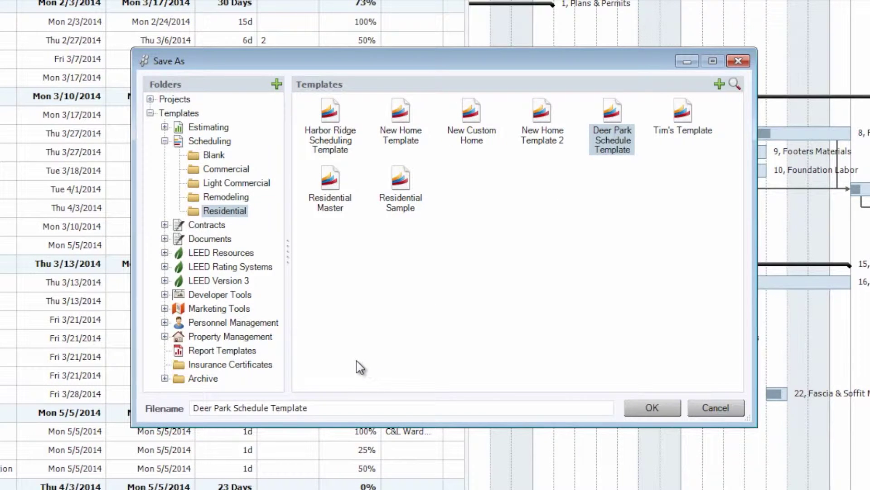
Step: Save the schedule there under the file name 'New Res template'
left_click(324, 408)
left_click_drag(325, 408, 93, 415)
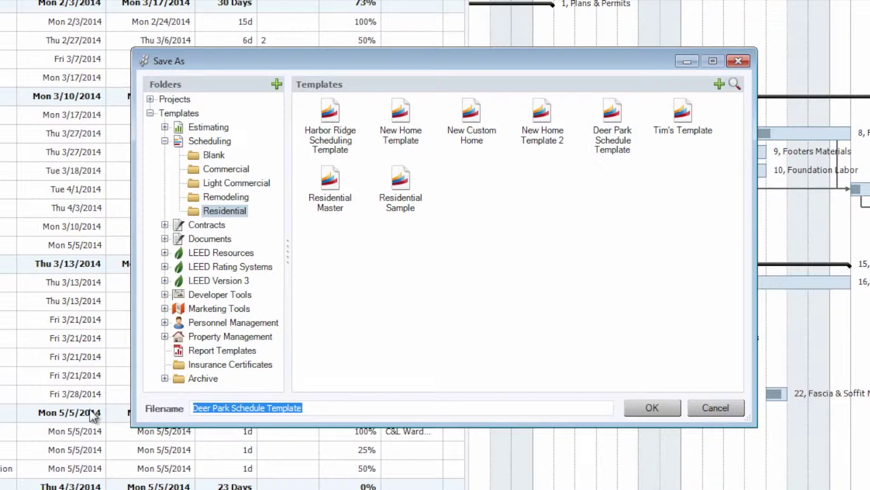
type("New ")
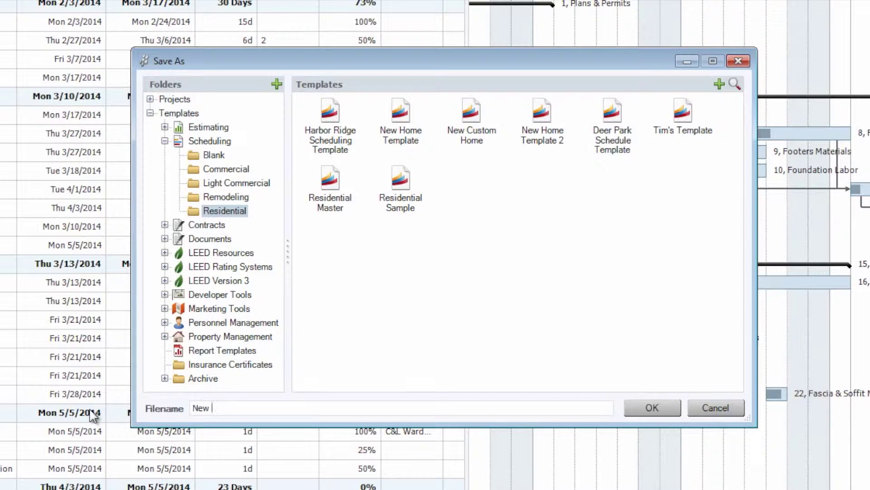
type("Res template")
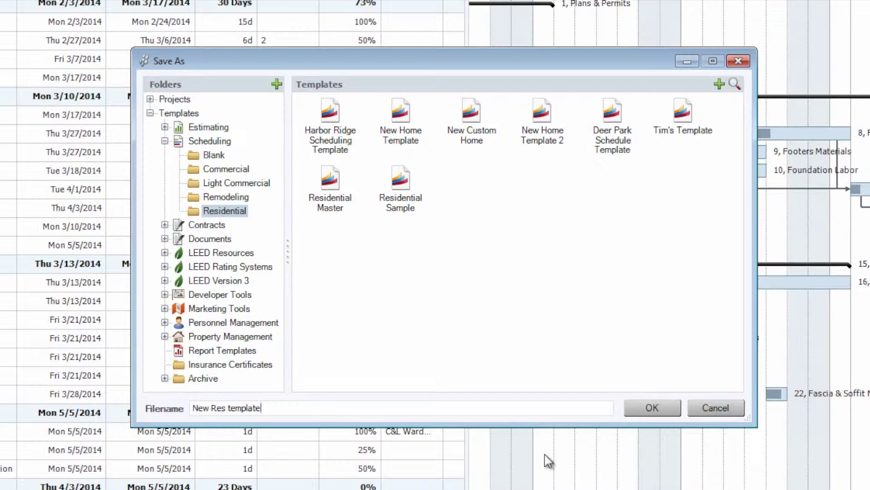
left_click(650, 410)
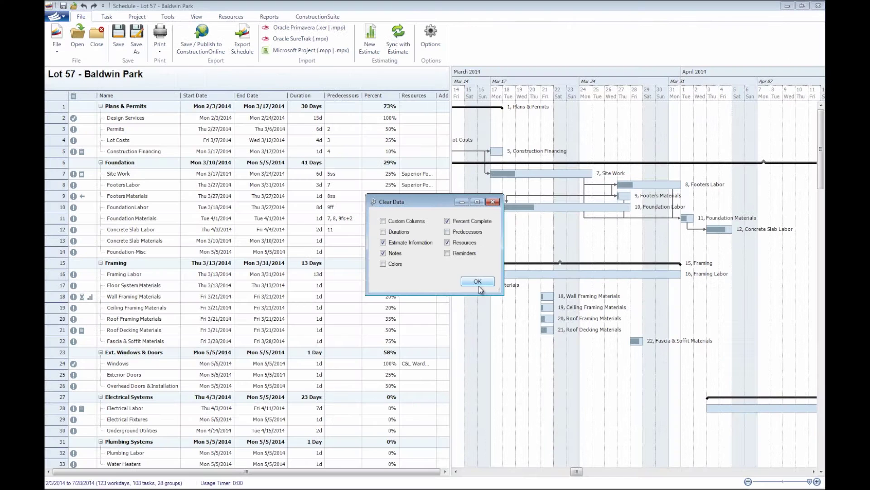
Step: Clear Percent Complete, Estimate Information, Notes and Resources so every task resets to 0%
left_click(478, 285)
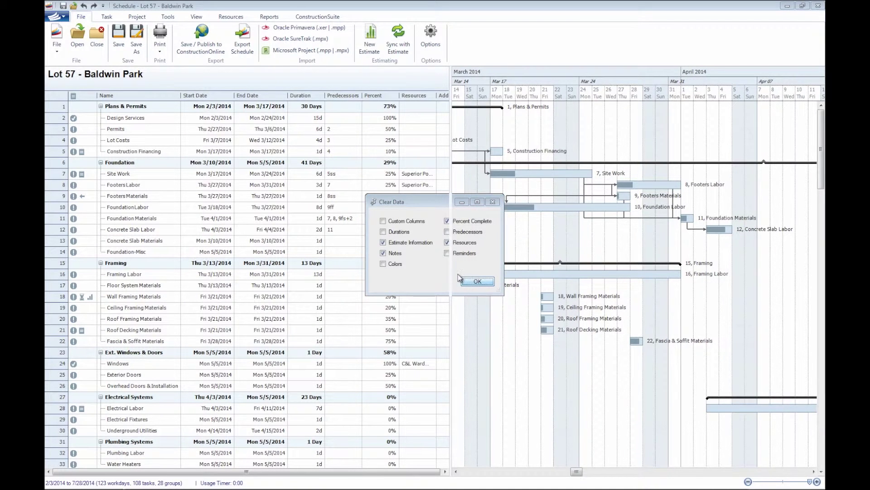
left_click(464, 280)
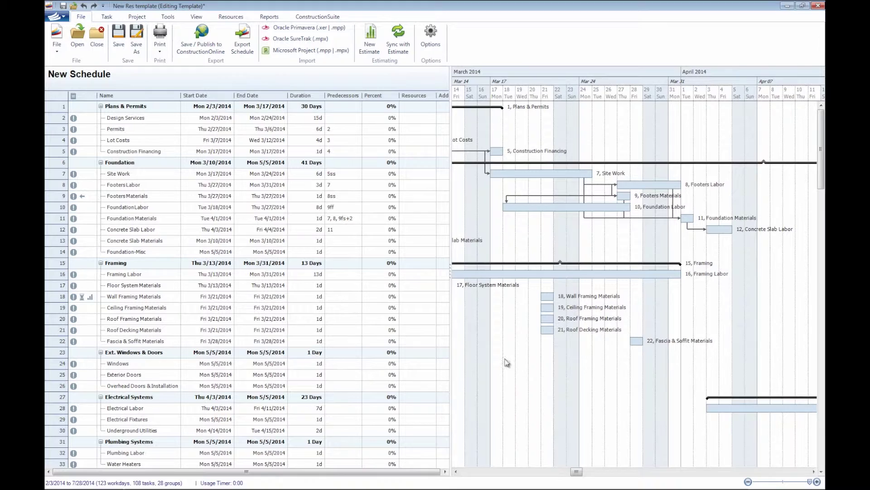
left_click_drag(505, 355, 620, 360)
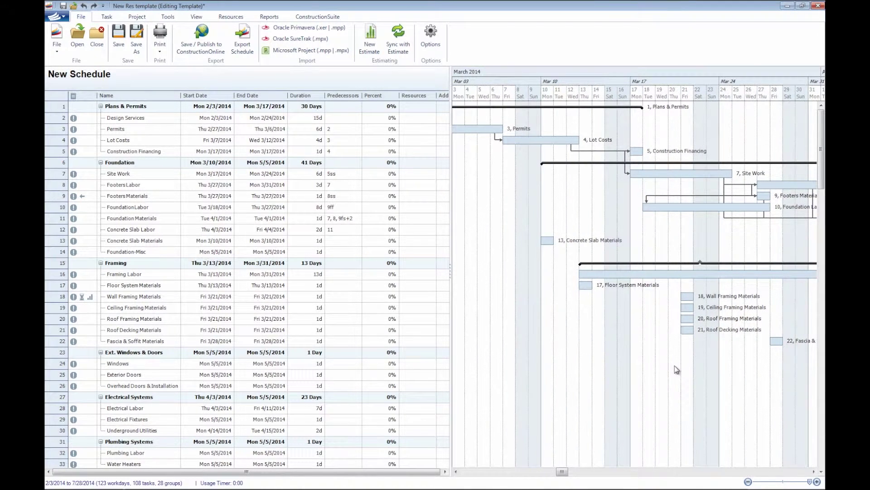
left_click_drag(746, 398, 714, 344)
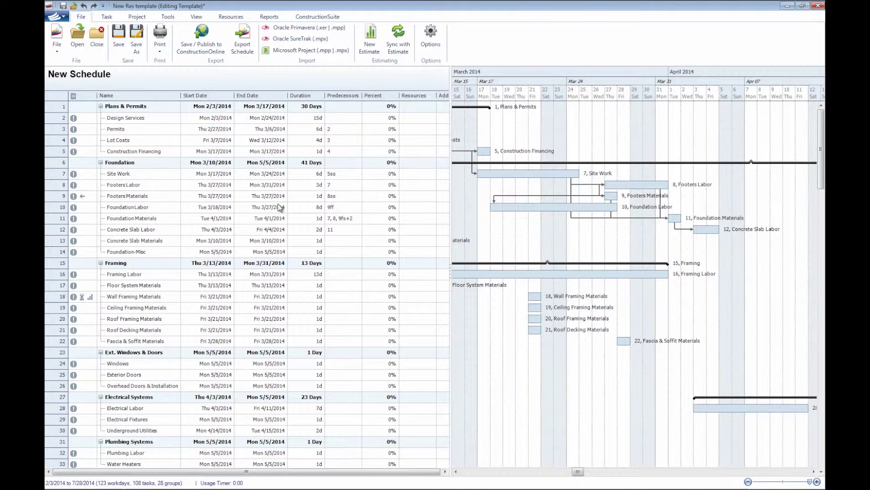
Step: Save and close New Res template, then create a schedule from it via the Schedule Wizard
left_click(118, 48)
left_click(818, 6)
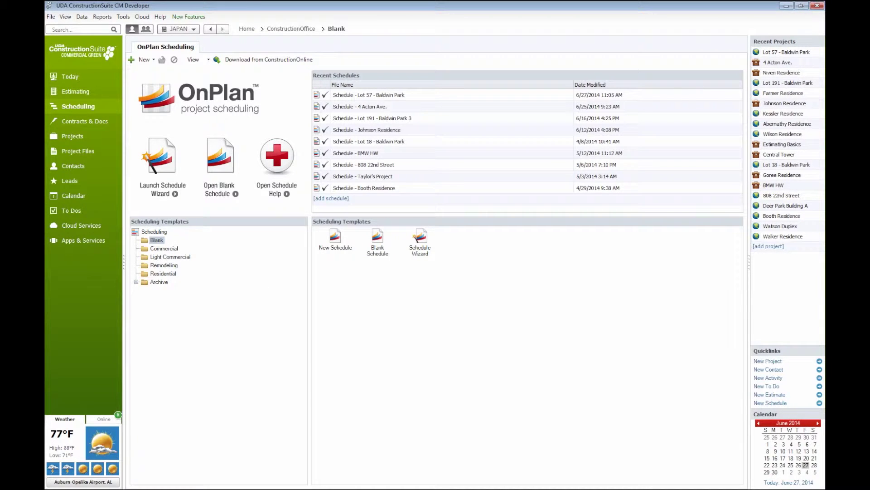
double_click(420, 237)
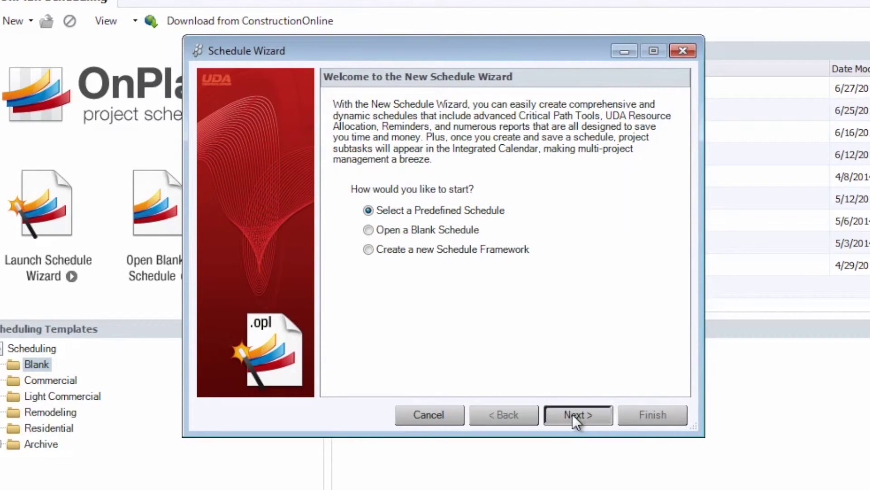
left_click(573, 415)
left_click(668, 154)
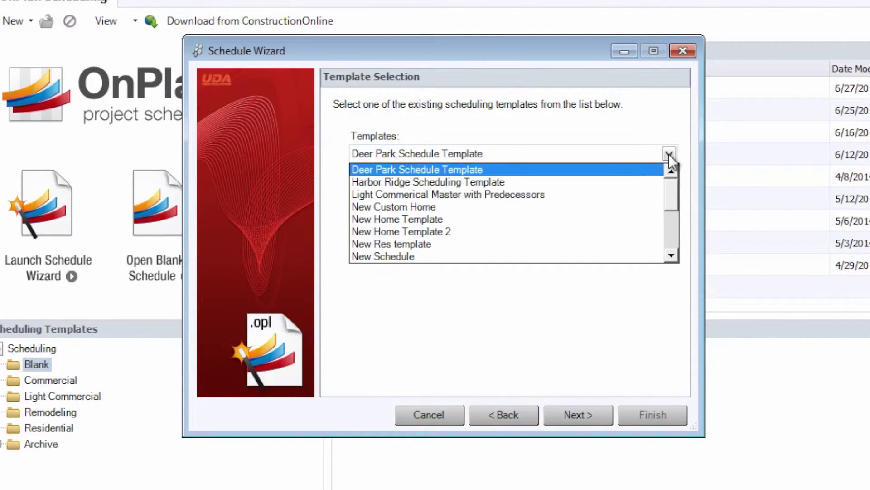
left_click(510, 243)
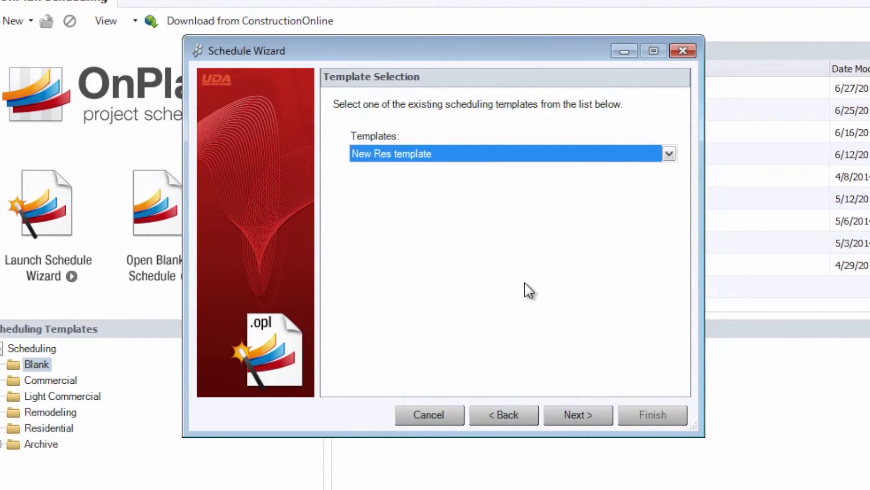
left_click(582, 417)
left_click(582, 417)
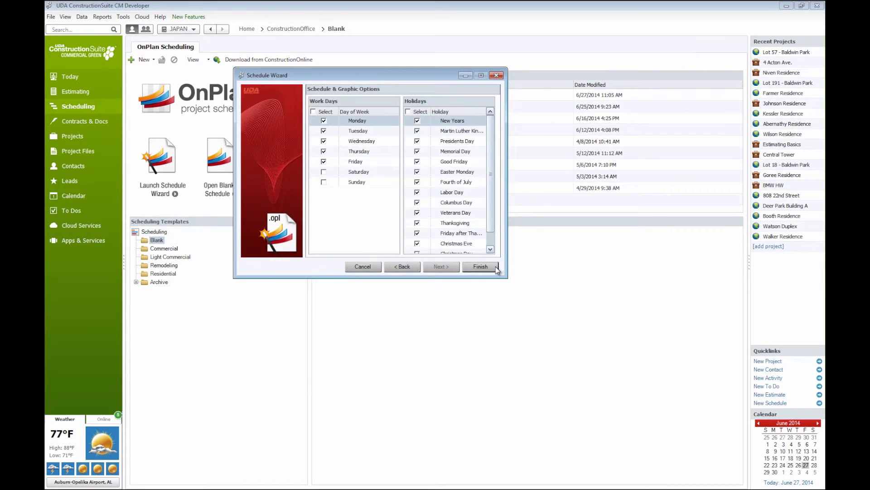
key("Escape")
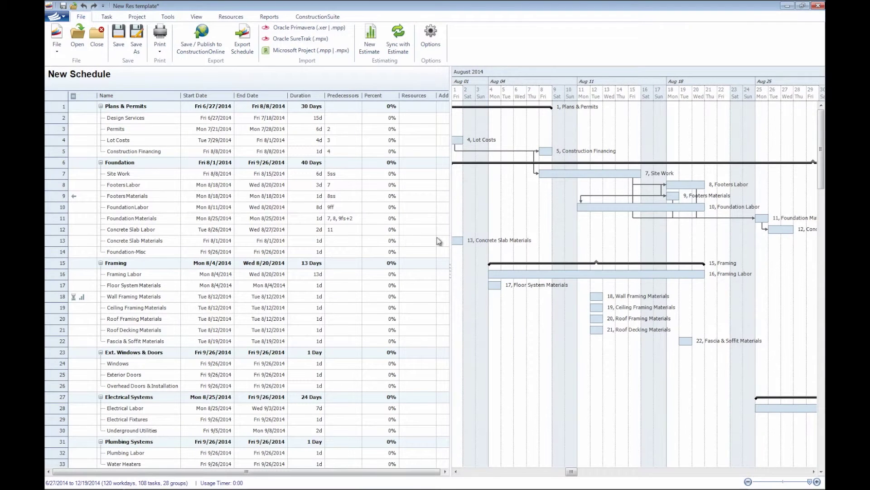
Step: Check the Design Services row starts 6/27/2014 while panning across the new Gantt chart
scroll(511, 129, "left", 5)
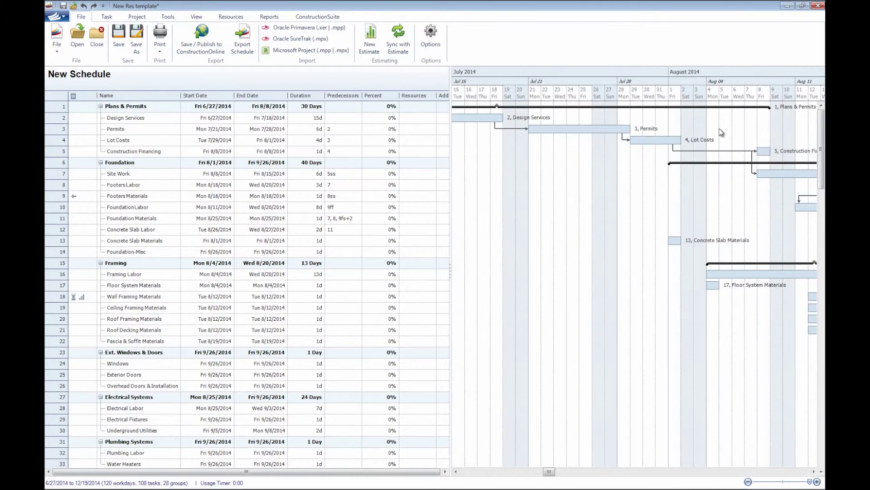
left_click(572, 117)
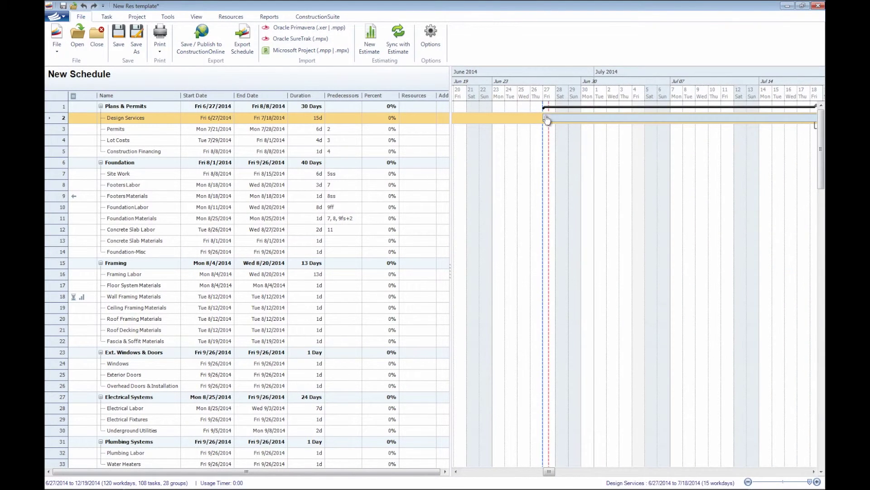
left_click(723, 231)
scroll(723, 231, "right", 8)
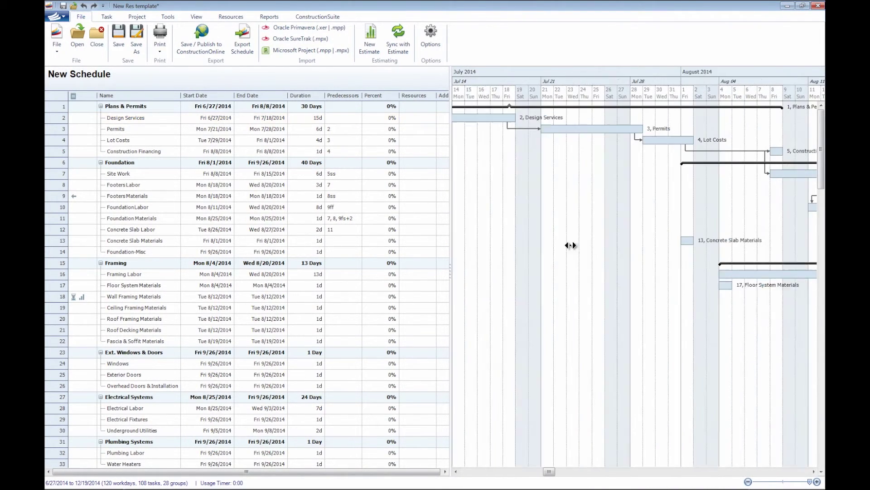
scroll(731, 230, "right", 8)
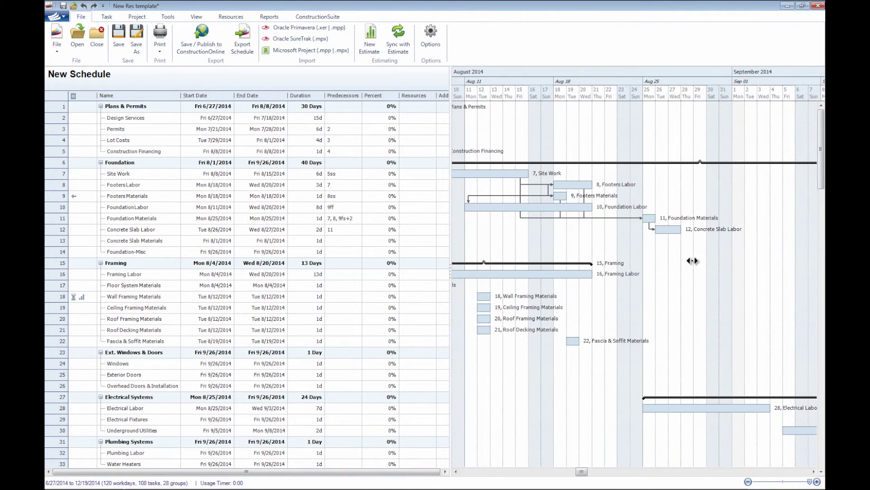
left_click_drag(726, 255, 765, 278)
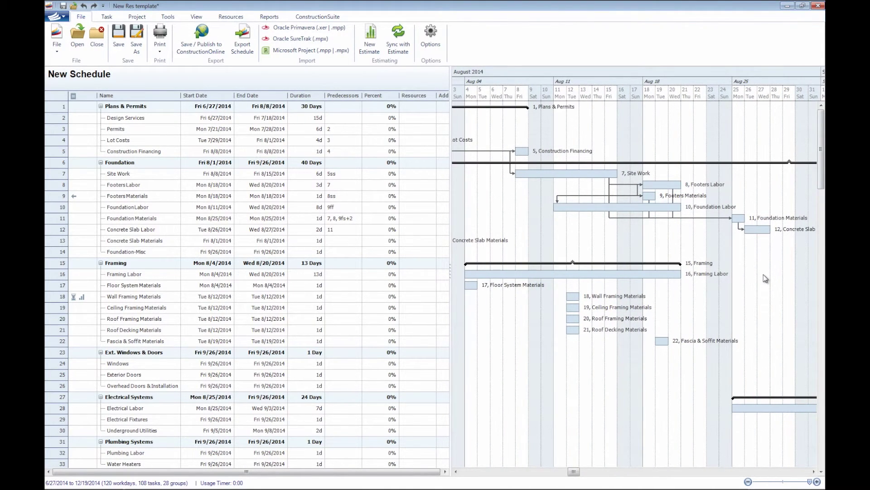